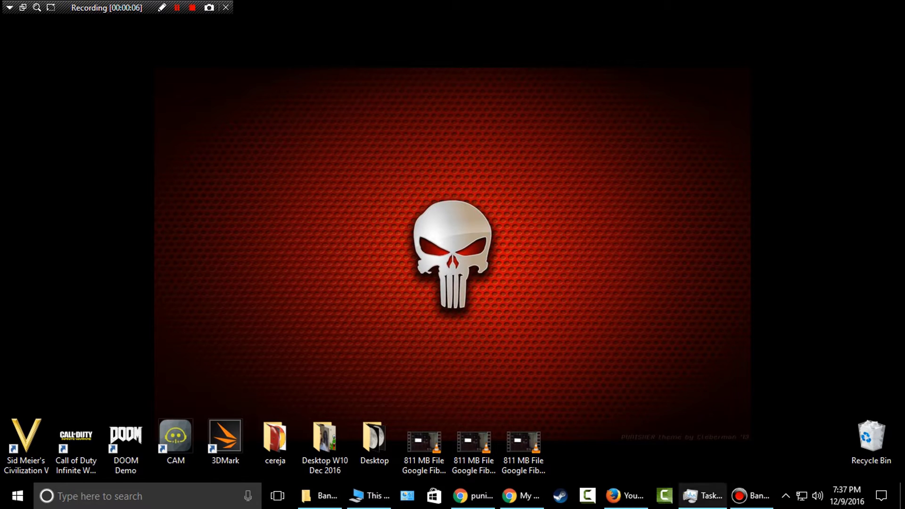
Step: Bring up Task Manager to watch the Ethernet throughput graph
left_click(704, 495)
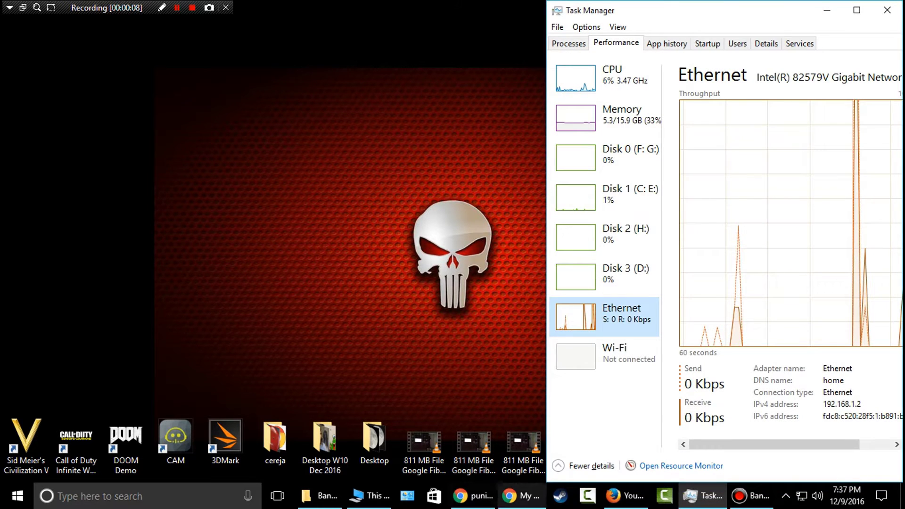
Step: Upload the 811 MB test video to My Drive by dragging it from the desktop
left_click(521, 496)
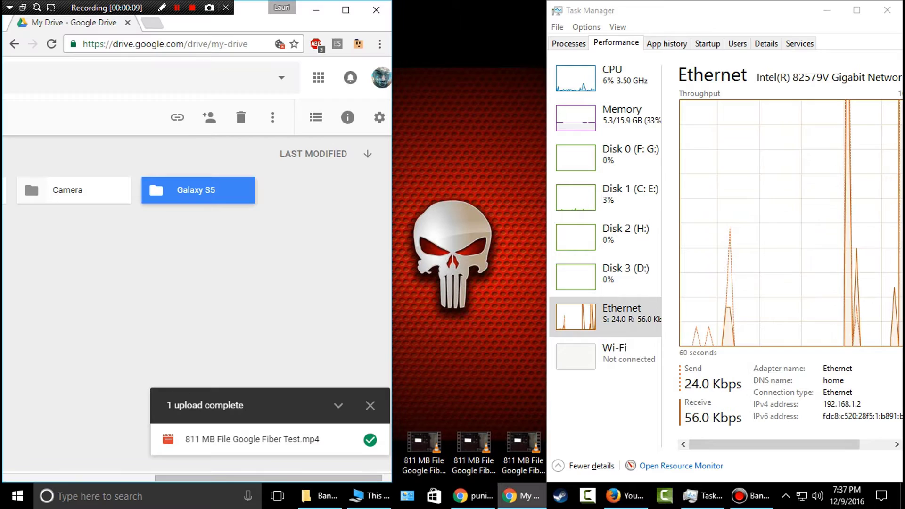
left_click(371, 405)
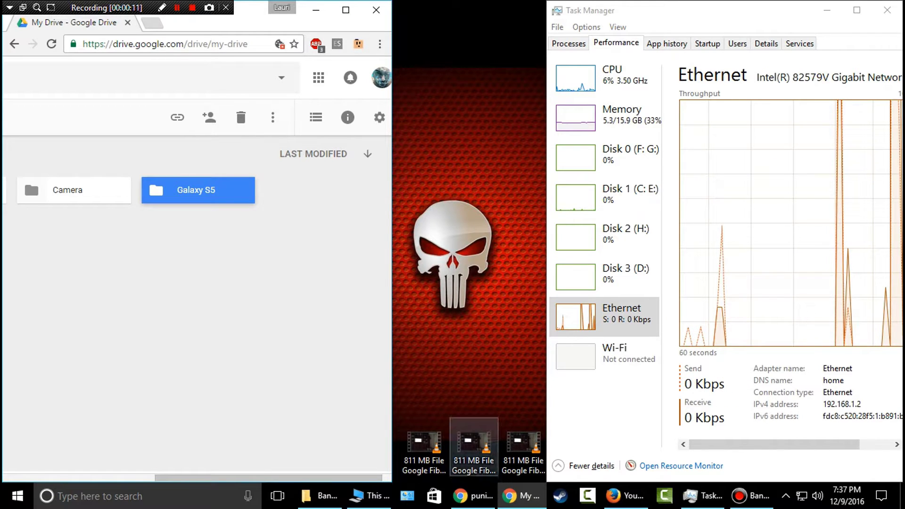
left_click_drag(474, 453, 301, 398)
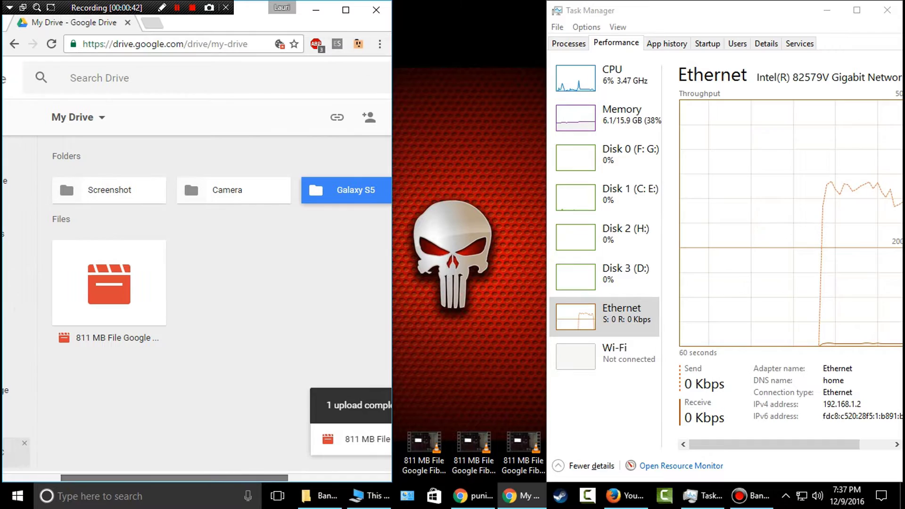
Step: Remove the uploaded 811 MB video from Google Drive
right_click(142, 332)
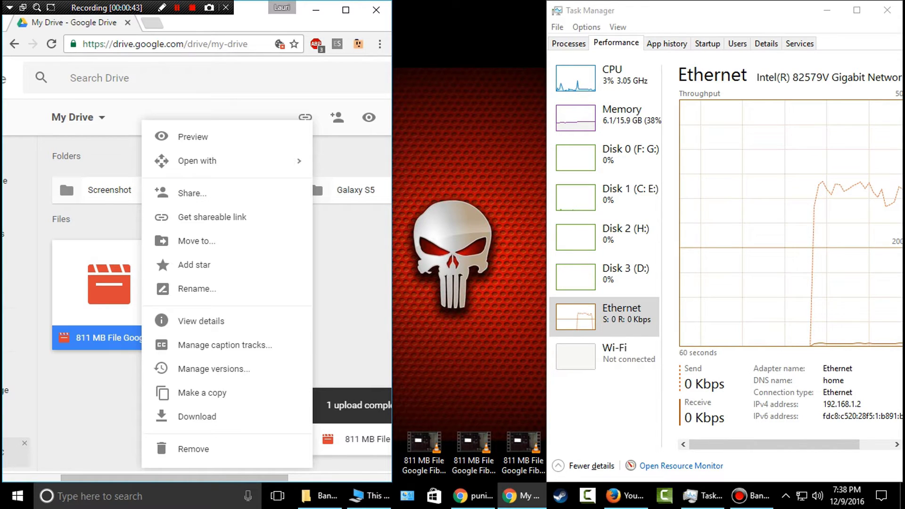
left_click(192, 449)
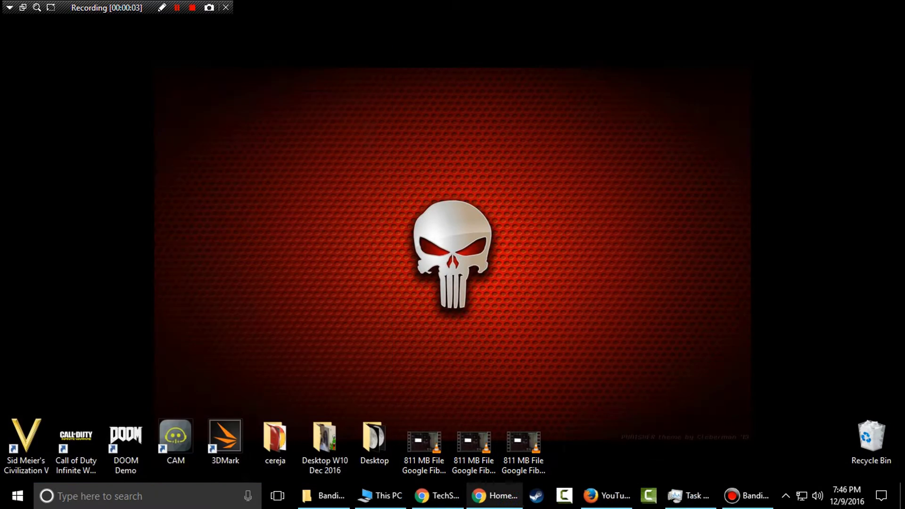
Step: Upload the 811 MB video to Dropbox and view the upload details beside Task Manager
left_click(495, 496)
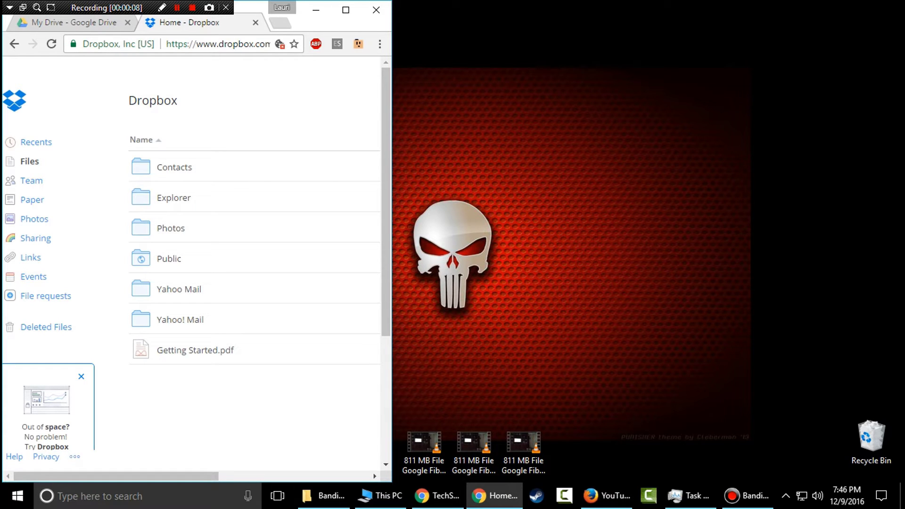
left_click(689, 496)
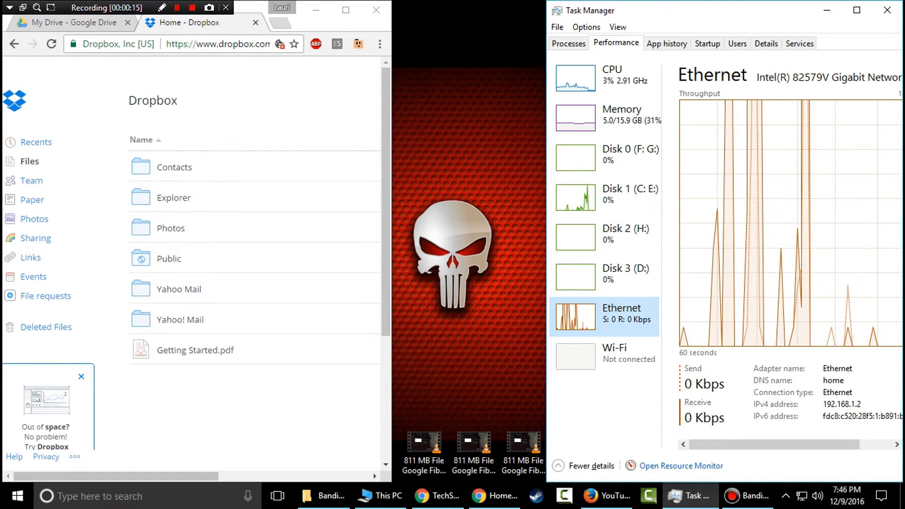
left_click_drag(424, 447, 234, 399)
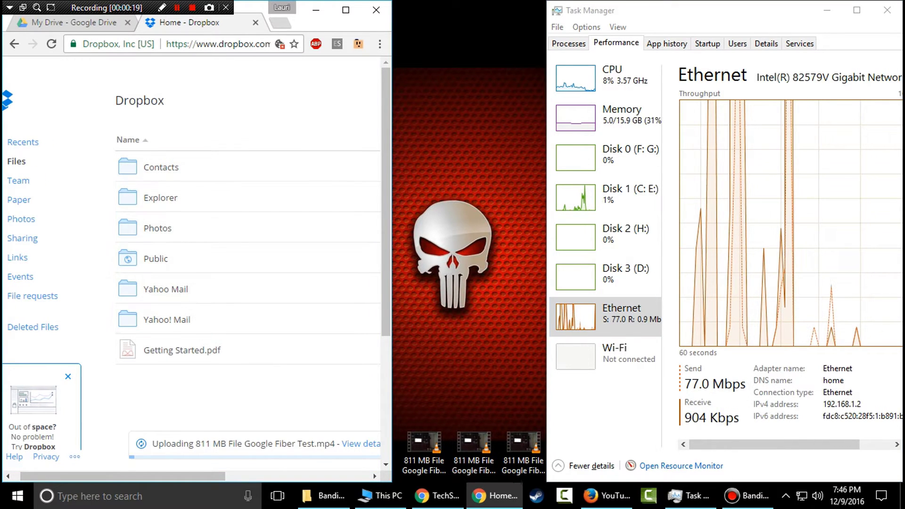
scroll(121, 476, "right", 3)
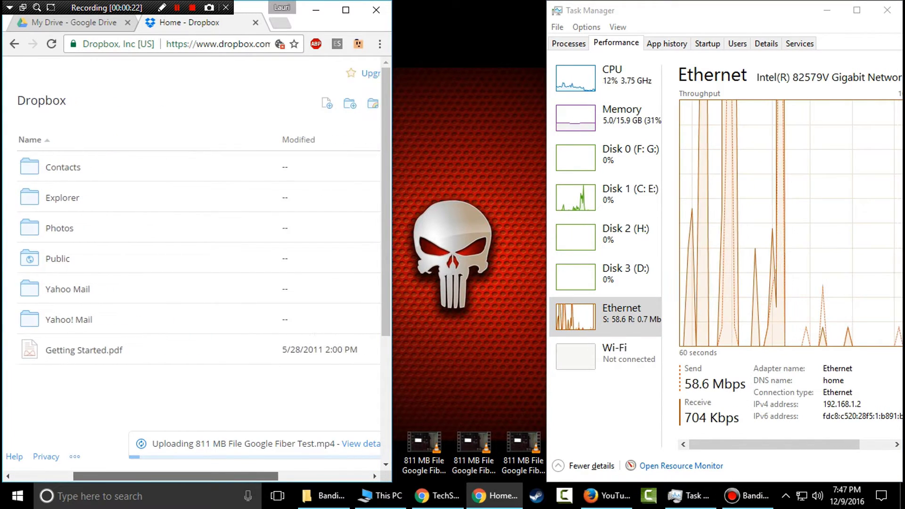
scroll(196, 283, "right", 2)
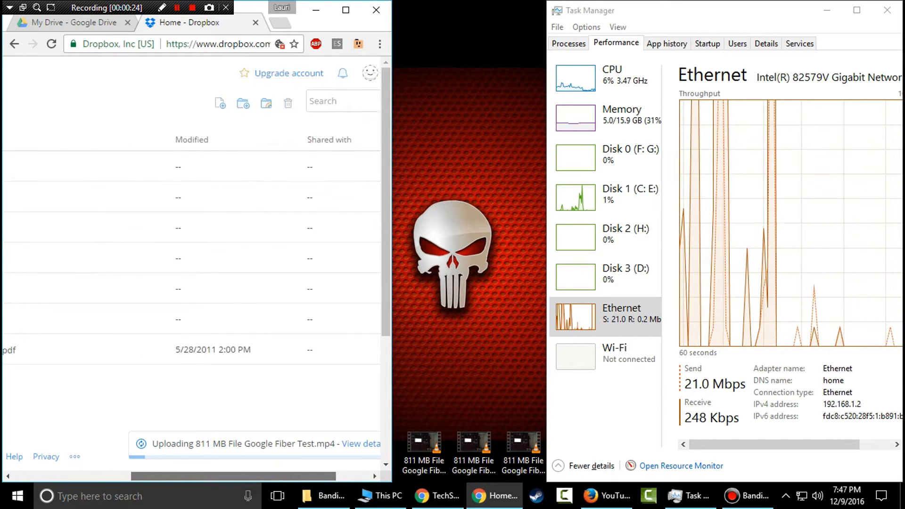
scroll(196, 283, "left", 3)
scroll(197, 283, "right", 3)
left_click(361, 443)
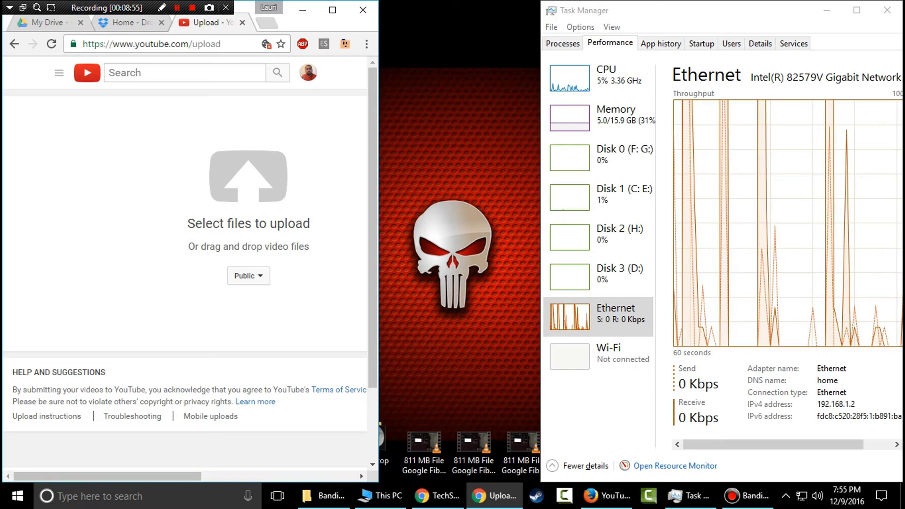
Step: Upload the three 811 MB test videos to YouTube by dragging them onto the upload area
mouse_move(474, 446)
left_mouse_down()
mouse_move(296, 281)
mouse_move(239, 201)
left_mouse_up()
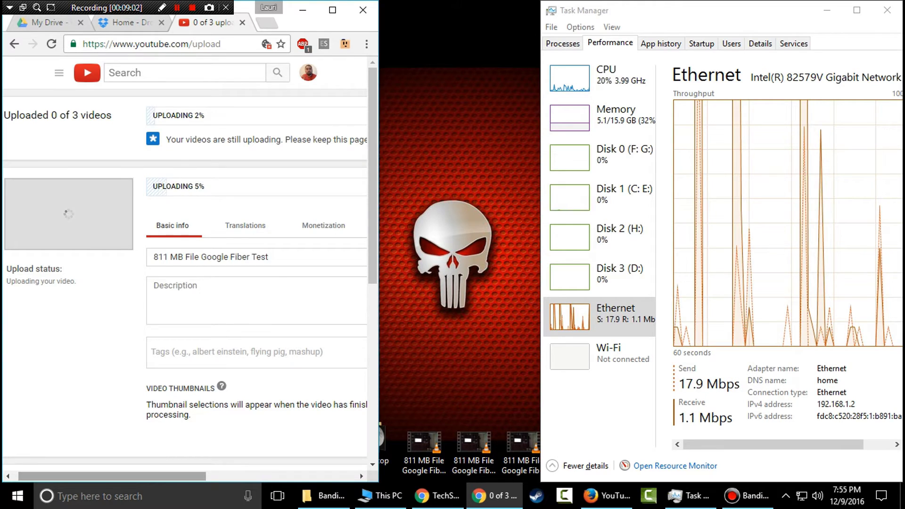
scroll(239, 202, "right", 3)
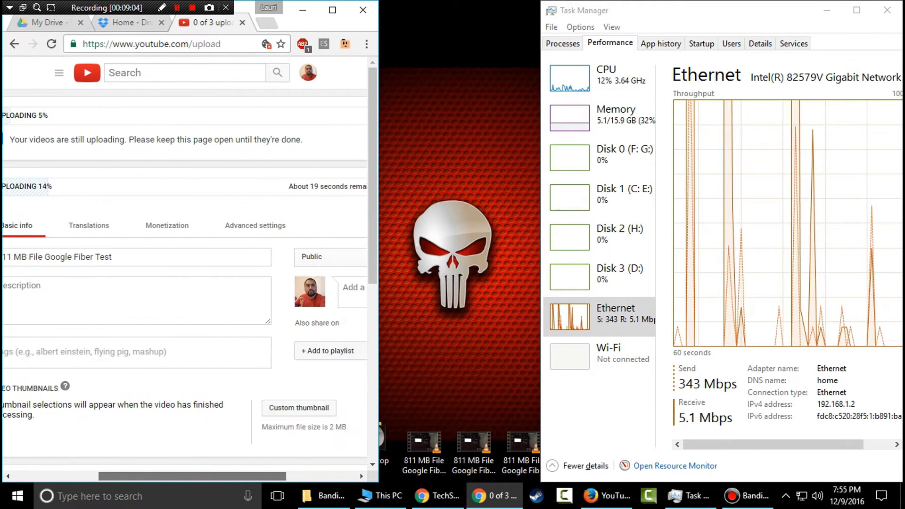
scroll(185, 293, "left", 3)
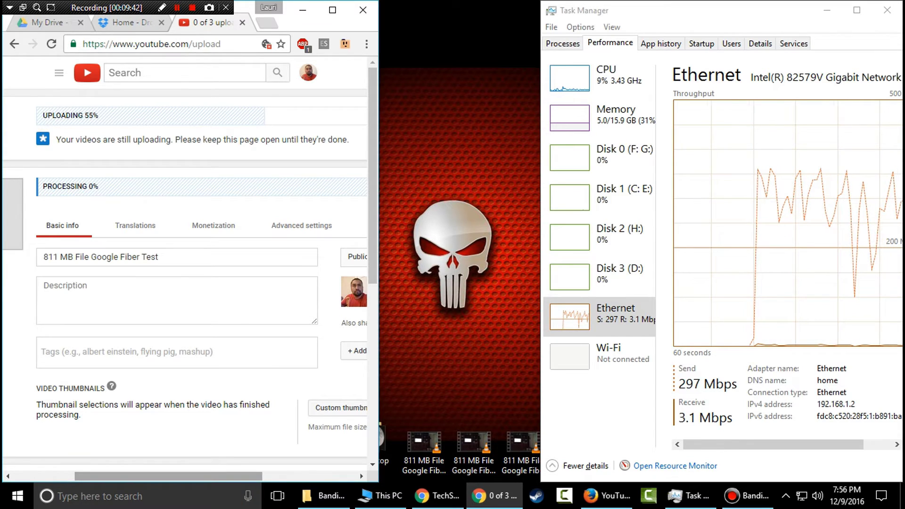
scroll(183, 283, "right", 2)
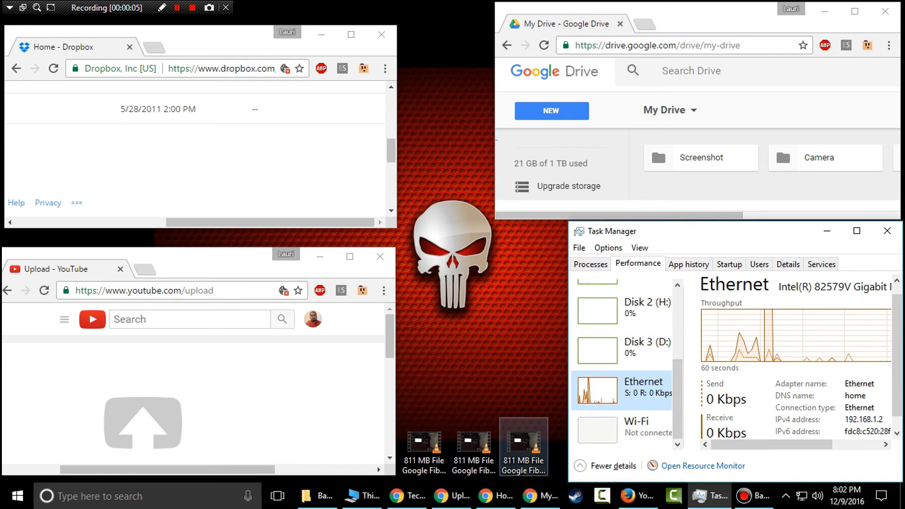
Step: Upload one 811 MB video each to YouTube, Google Drive and Dropbox simultaneously
left_click_drag(524, 444, 124, 436)
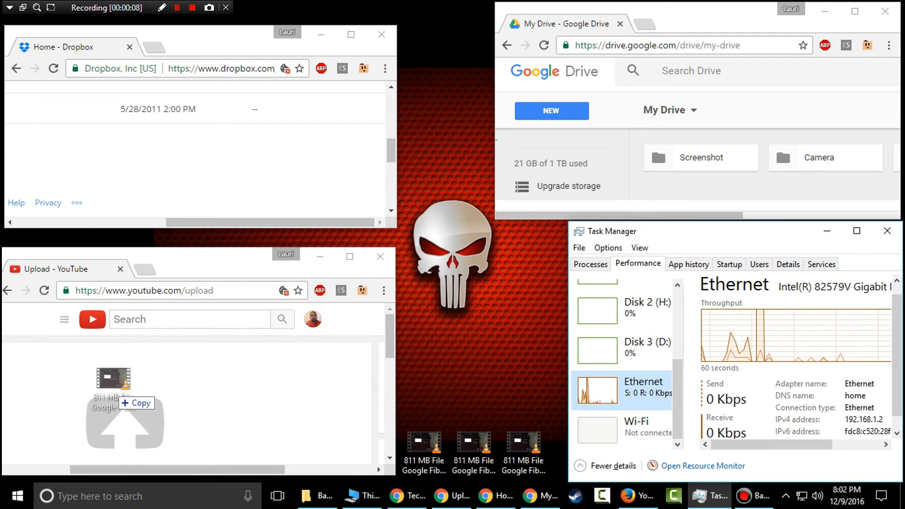
left_click_drag(125, 436, 124, 436)
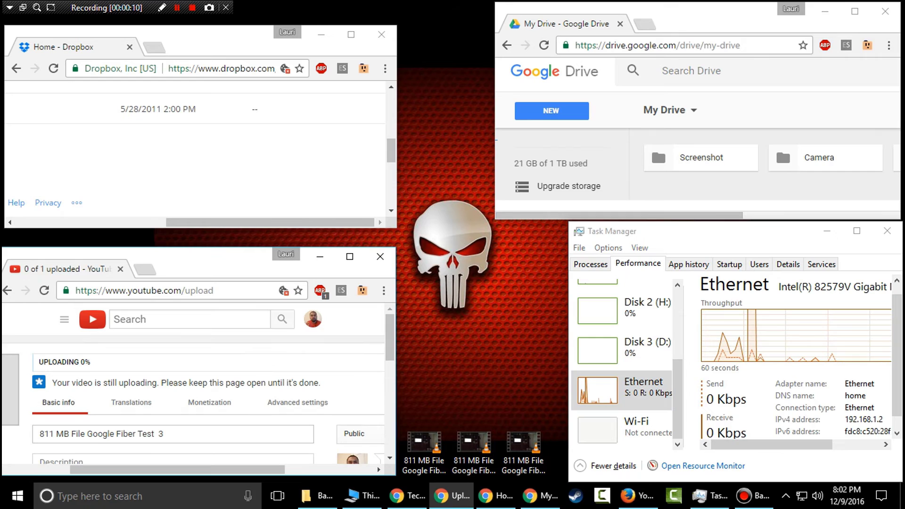
left_click(474, 453)
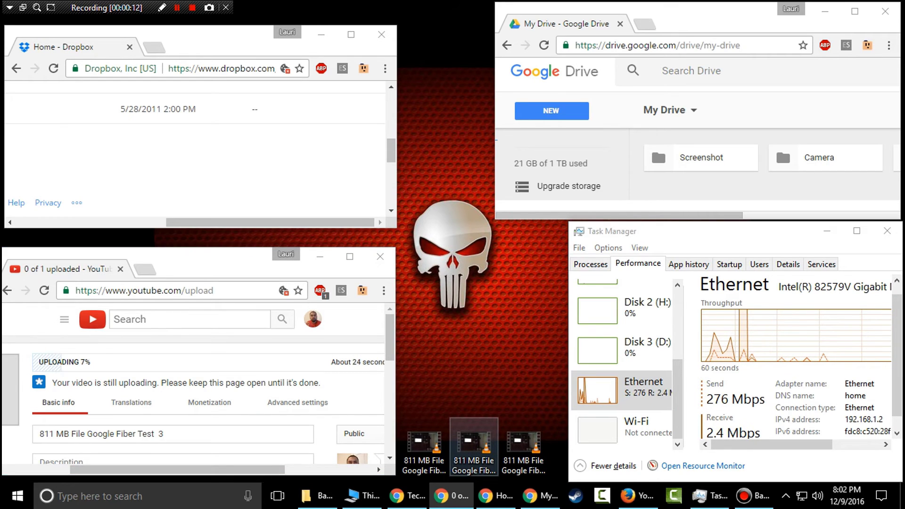
left_click_drag(474, 446, 691, 198)
left_click(425, 446)
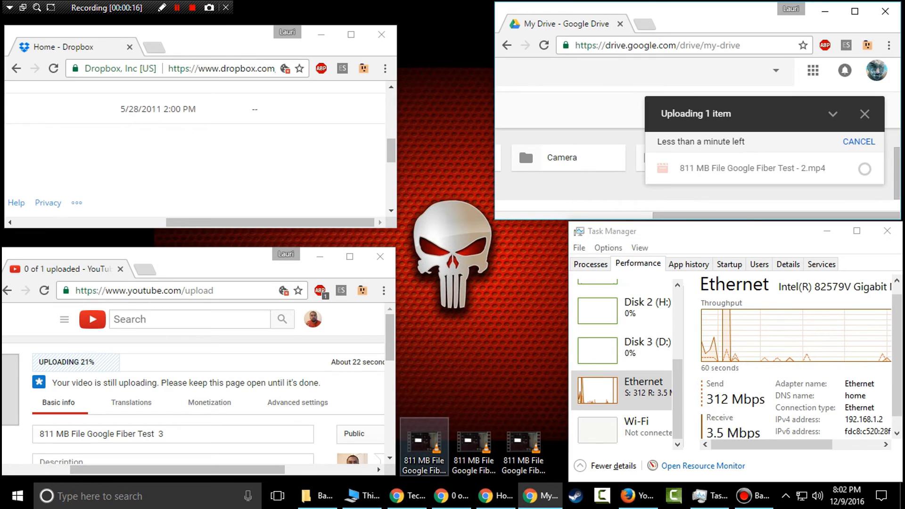
left_click_drag(425, 446, 304, 176)
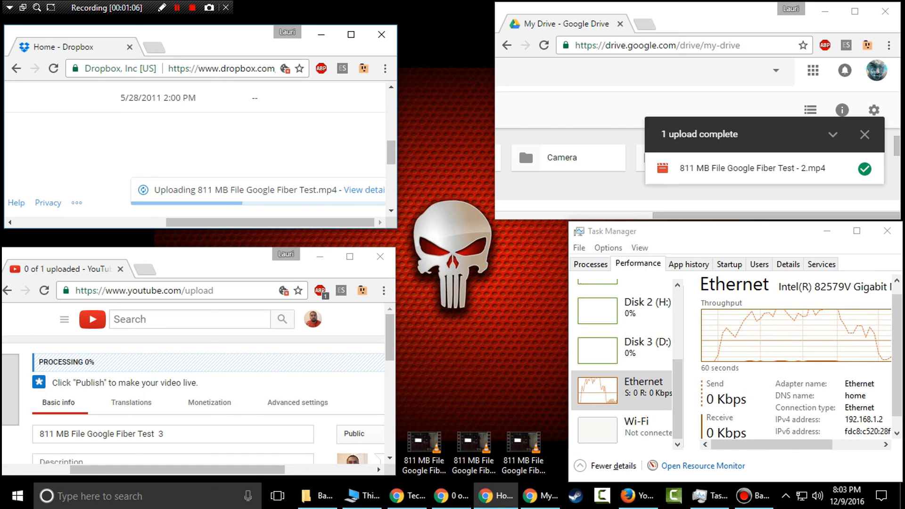
Step: Widen the Dropbox window to see the upload progress
left_click_drag(397, 227, 470, 234)
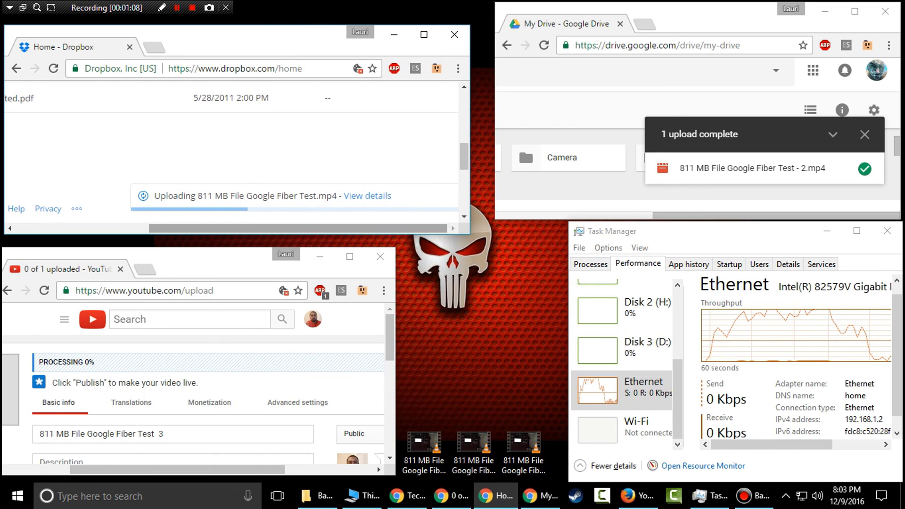